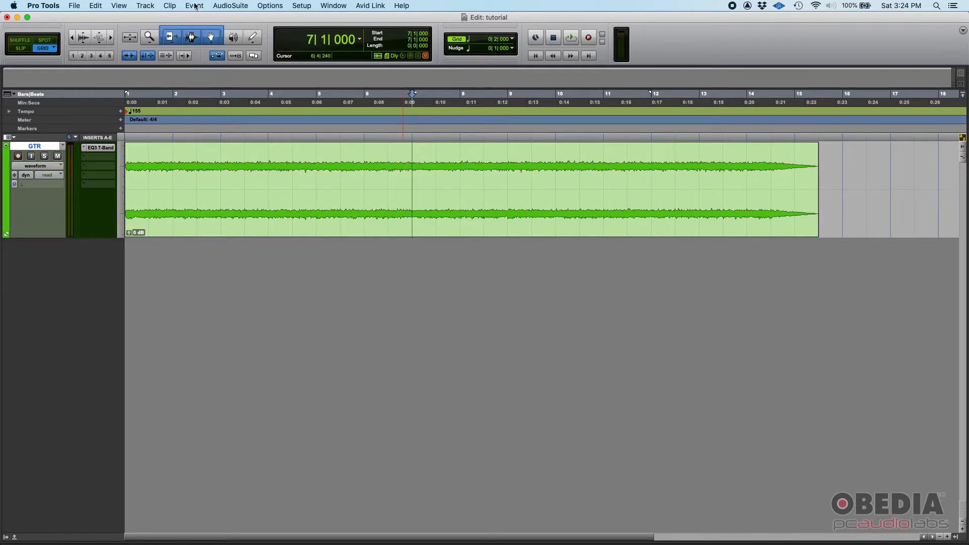
{"action": "left_click", "coordinate": [232, 6]}
{"action": "left_click", "coordinate": [225, 4]}
{"action": "left_click", "coordinate": [224, 4]}
{"action": "left_click", "coordinate": [226, 6]}
{"action": "left_click", "coordinate": [309, 177]}
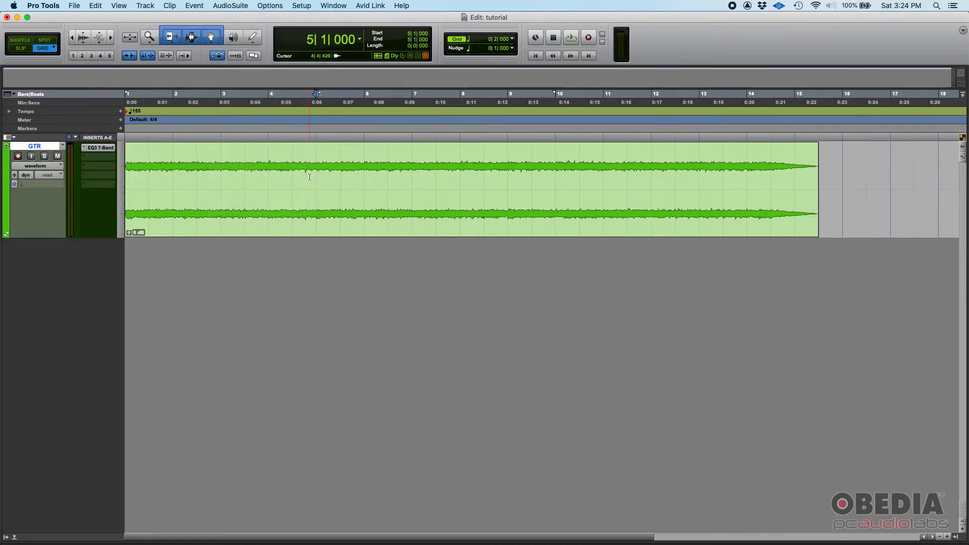
Bypass the EQ3 7-Band insert on the GTR track and play the track from the start.
{"action": "left_click", "coordinate": [100, 149], "text": "super"}
{"action": "key", "text": "Return"}
{"action": "key", "text": "space"}
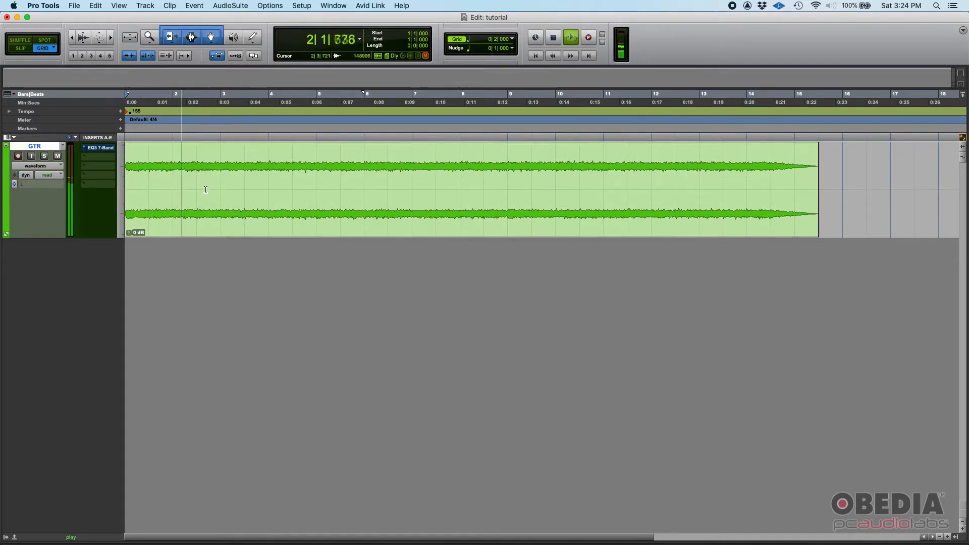
{"action": "key", "text": "space"}
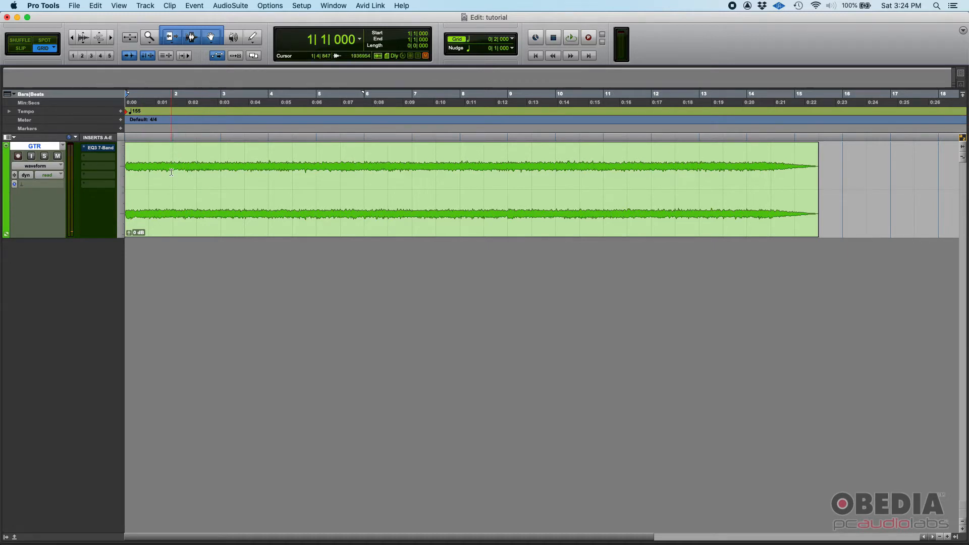
Open the GTR track's EQ3 7-Band insert and play the track with the EQ active.
{"action": "left_click", "coordinate": [110, 150]}
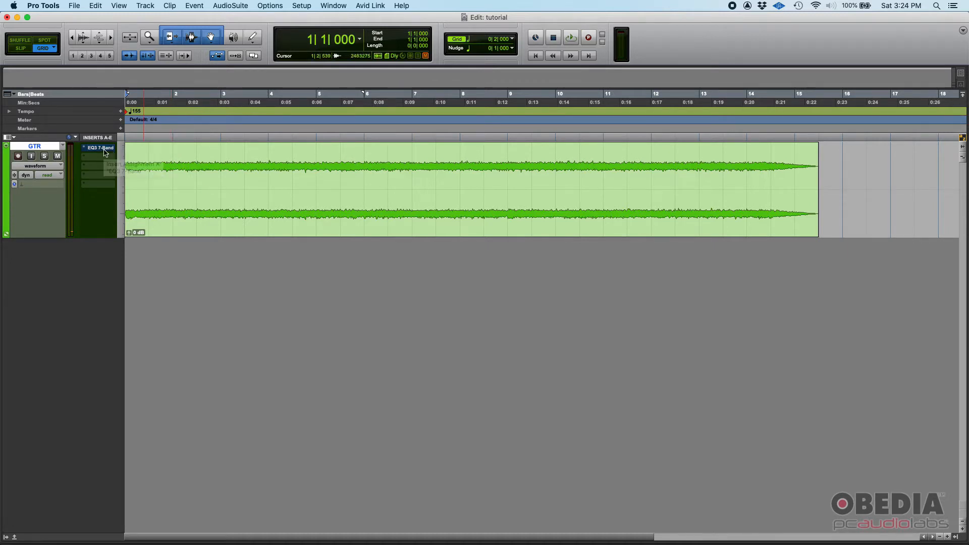
{"action": "left_click", "coordinate": [193, 281]}
{"action": "left_click_drag", "start_coordinate": [180, 260], "coordinate": [328, 257]}
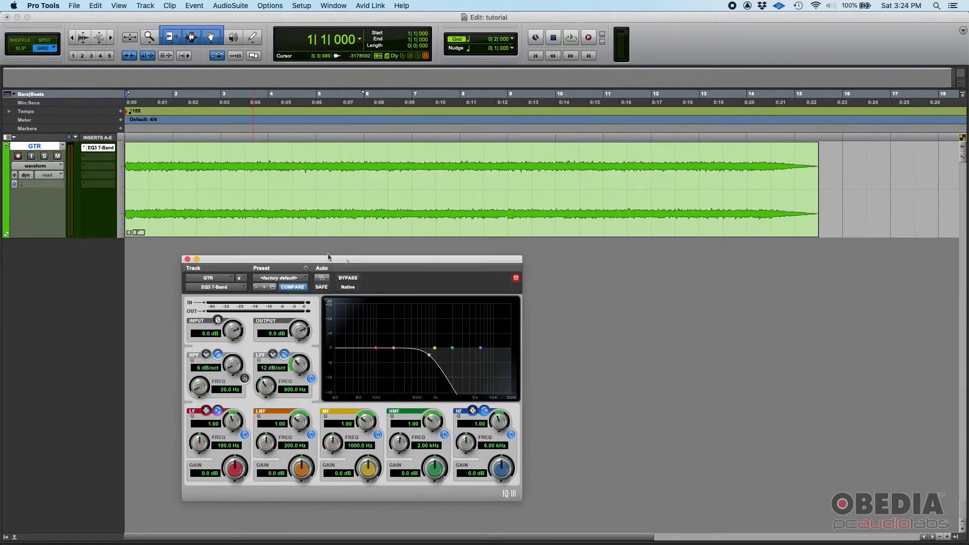
{"action": "left_click", "coordinate": [98, 150], "text": "super"}
{"action": "left_click", "coordinate": [97, 150], "text": "super"}
{"action": "key", "text": "space"}
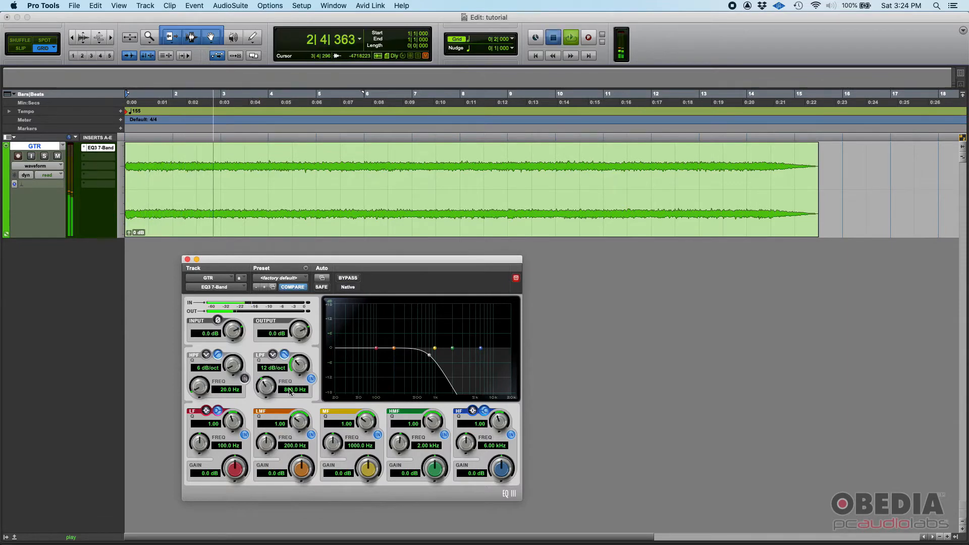
{"action": "key", "text": "space"}
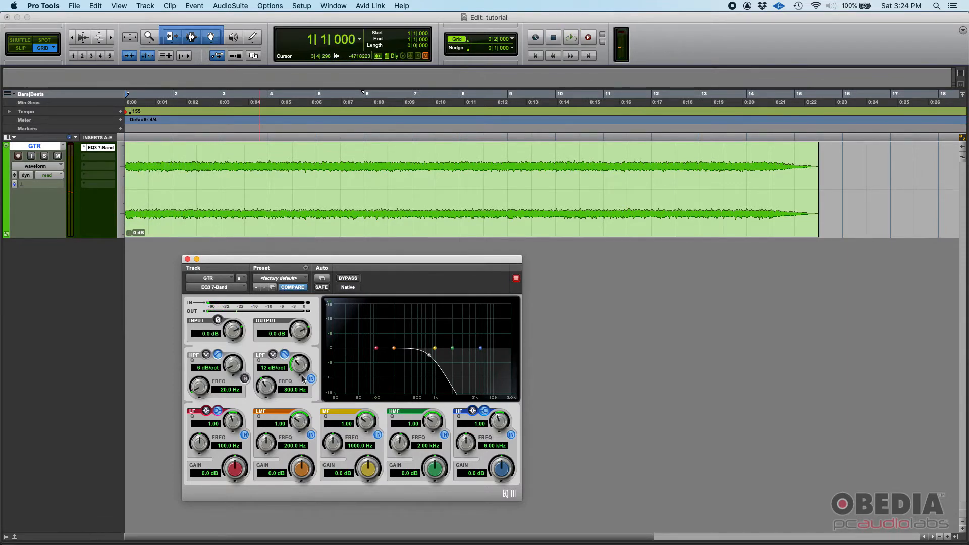
Compare the GTR track with the EQ3 7-Band bypassed and active during playback.
{"action": "key", "text": "space"}
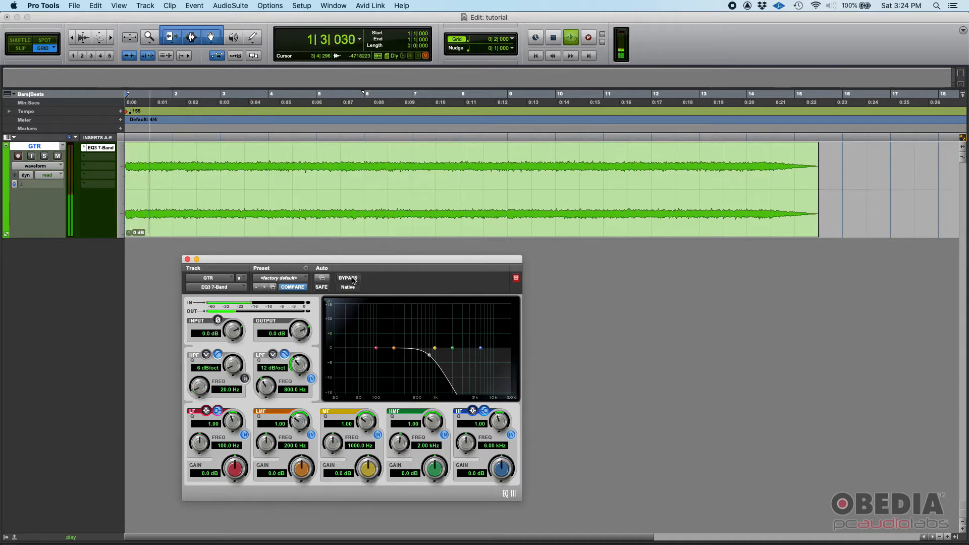
{"action": "left_click", "coordinate": [352, 279]}
{"action": "left_click", "coordinate": [353, 279]}
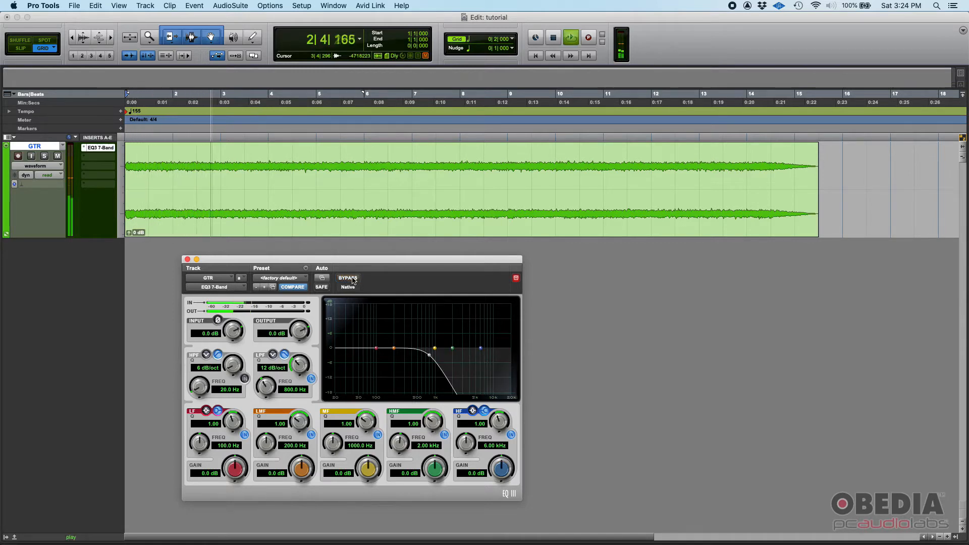
{"action": "key", "text": "space"}
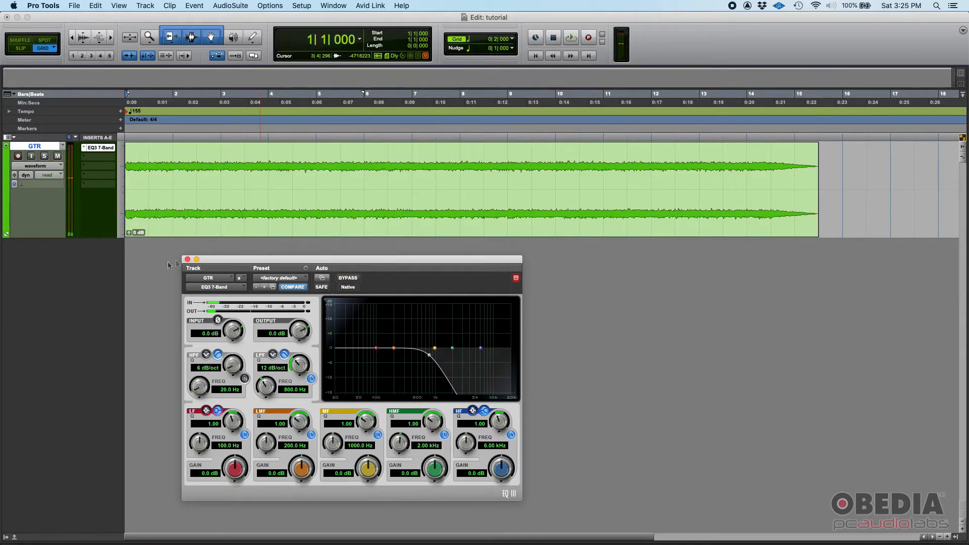
Close the EQ3 7-Band insert's plug-in window.
{"action": "left_click_drag", "start_coordinate": [193, 259], "coordinate": [188, 263]}
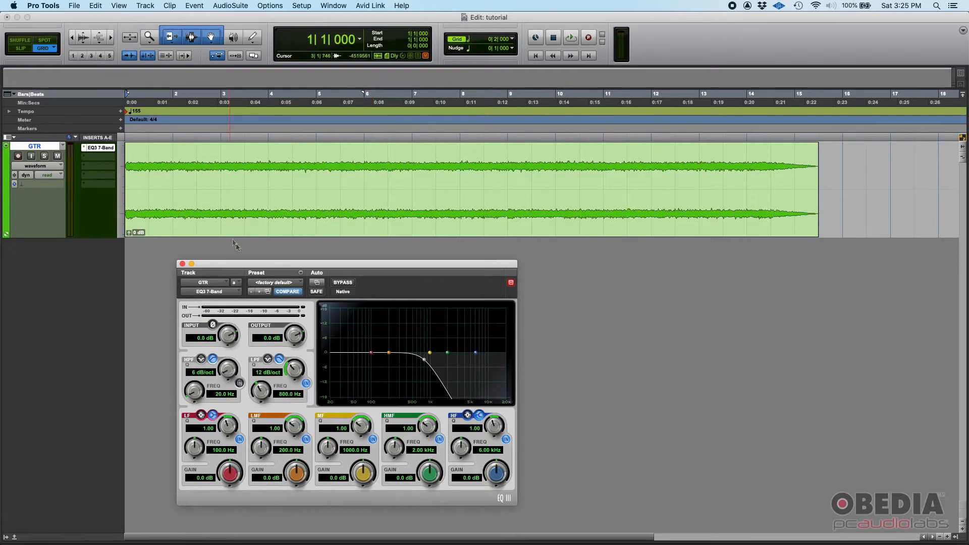
{"action": "left_click_drag", "start_coordinate": [248, 267], "coordinate": [256, 261]}
{"action": "left_click_drag", "start_coordinate": [352, 265], "coordinate": [337, 258]}
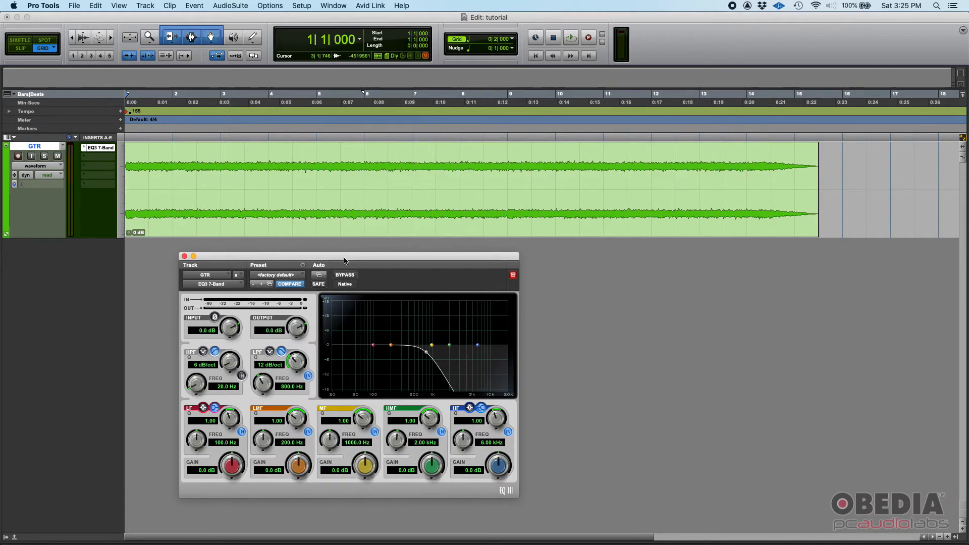
{"action": "left_click_drag", "start_coordinate": [371, 260], "coordinate": [381, 264]}
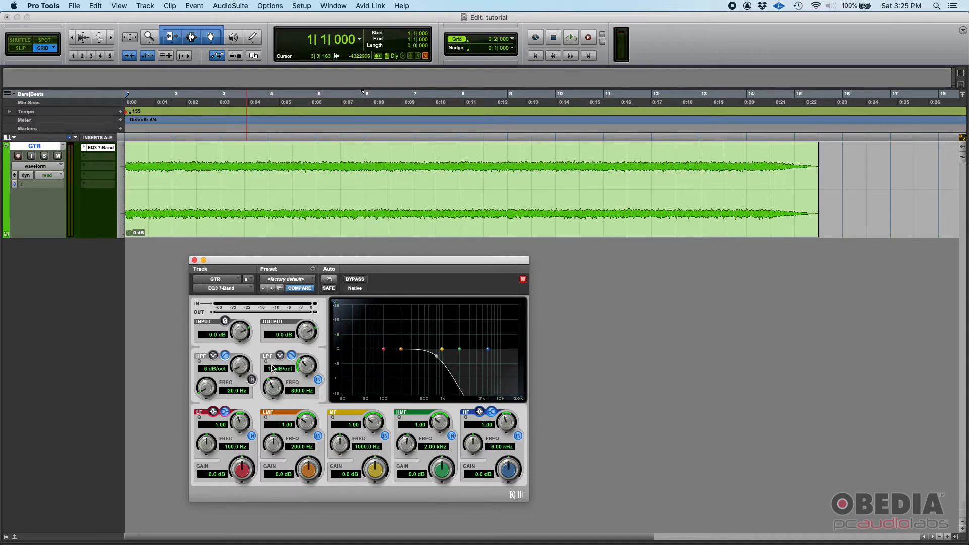
{"action": "left_click", "coordinate": [194, 260]}
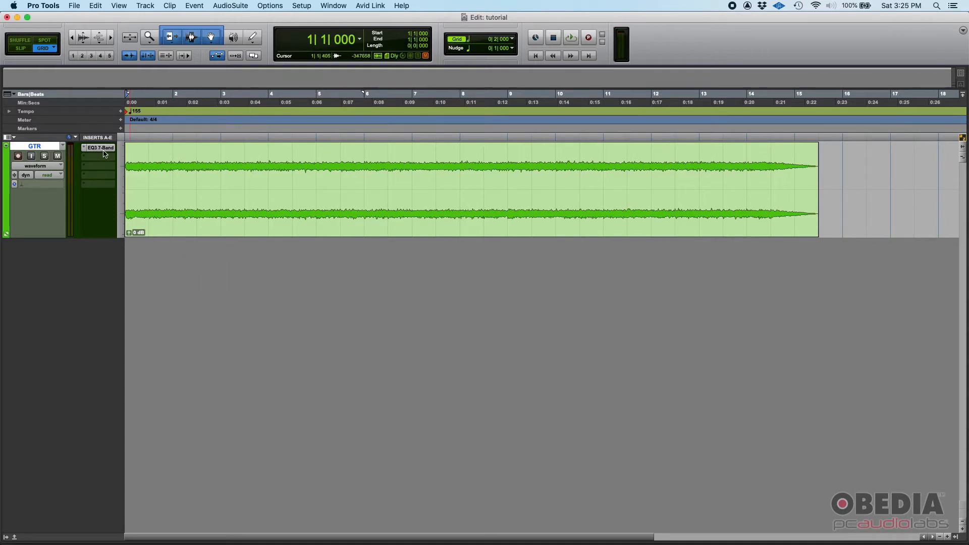
{"action": "left_click", "coordinate": [238, 6]}
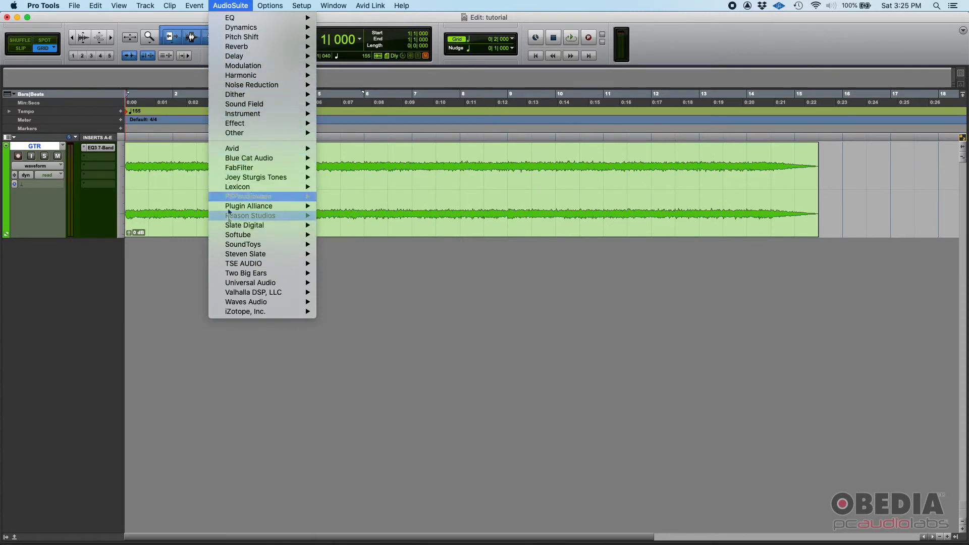
{"action": "left_click", "coordinate": [174, 329]}
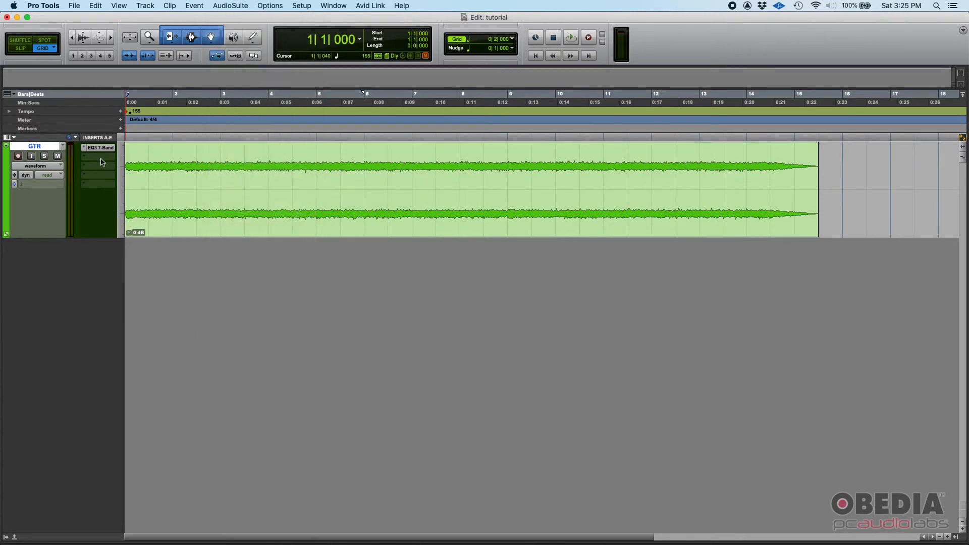
{"action": "left_click", "coordinate": [102, 161]}
{"action": "mouse_move", "coordinate": [102, 161]}
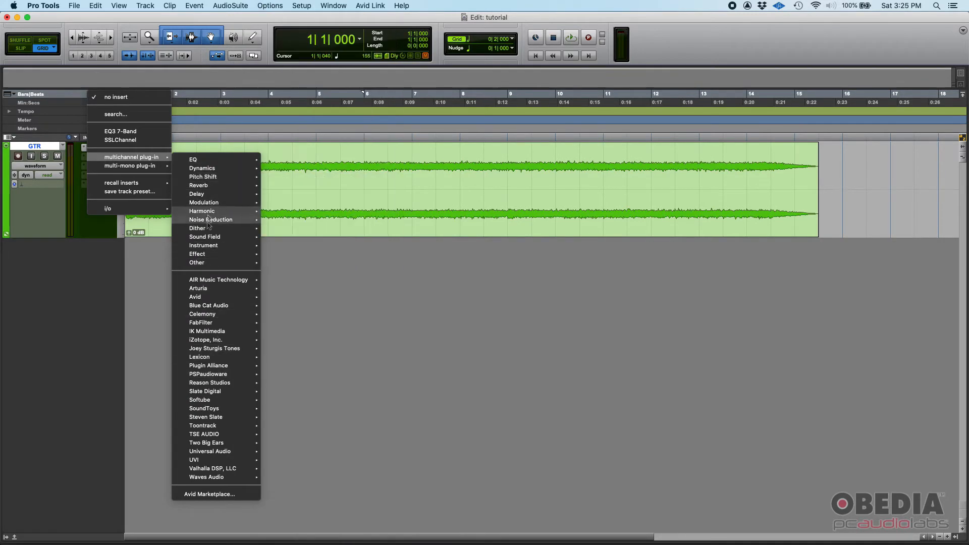
{"action": "left_click", "coordinate": [323, 323]}
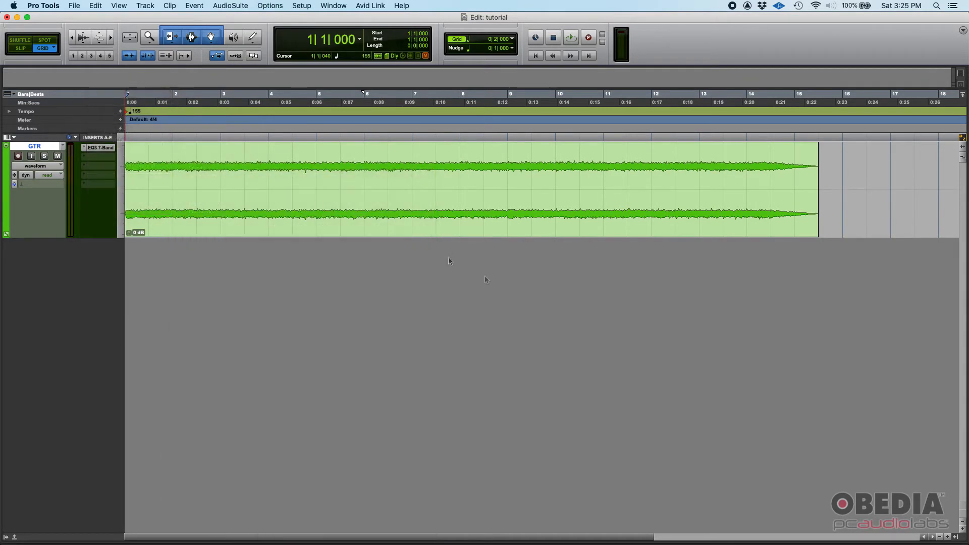
Open the AudioSuite version of Avid's EQ3 7-Band and enable its low-pass filter at 12 dB/oct and 800 Hz.
{"action": "left_click", "coordinate": [241, 7]}
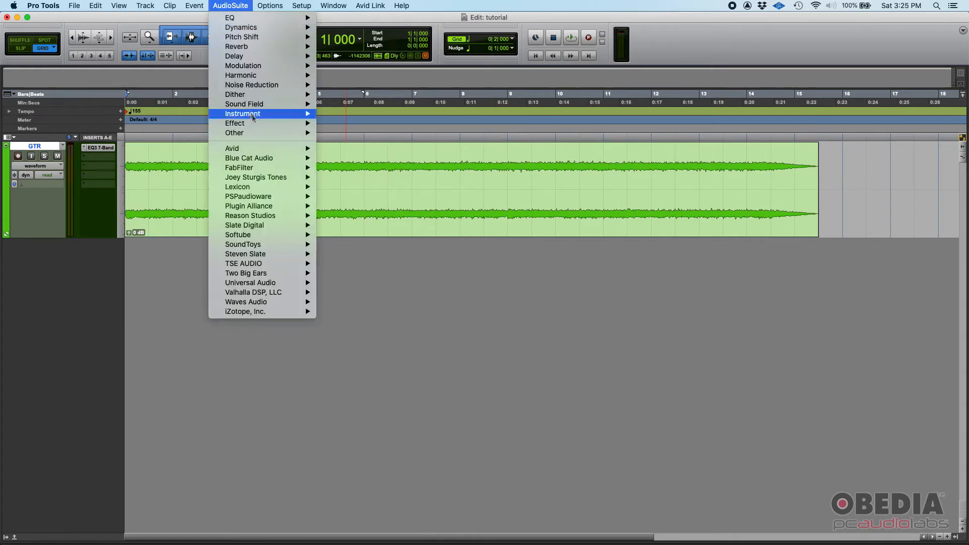
{"action": "mouse_move", "coordinate": [255, 148]}
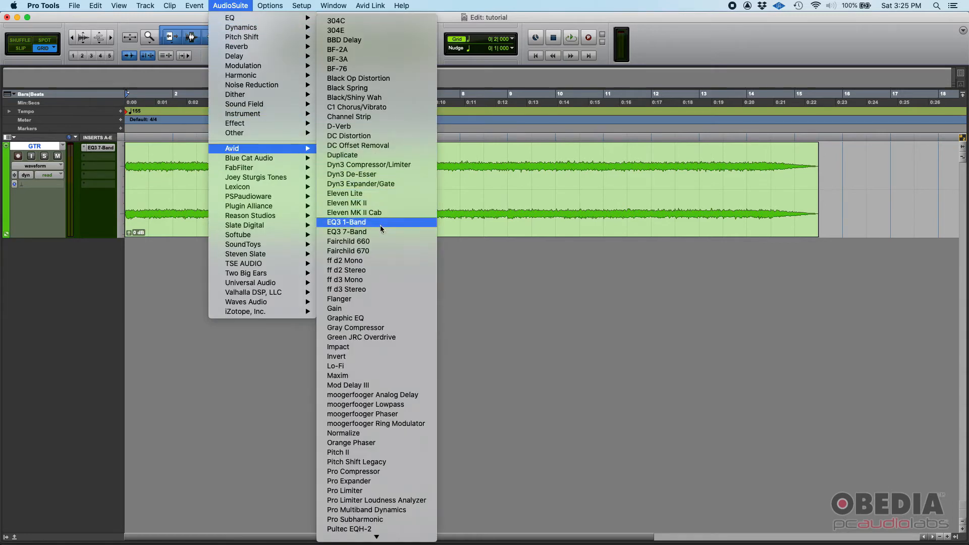
{"action": "left_click", "coordinate": [382, 232]}
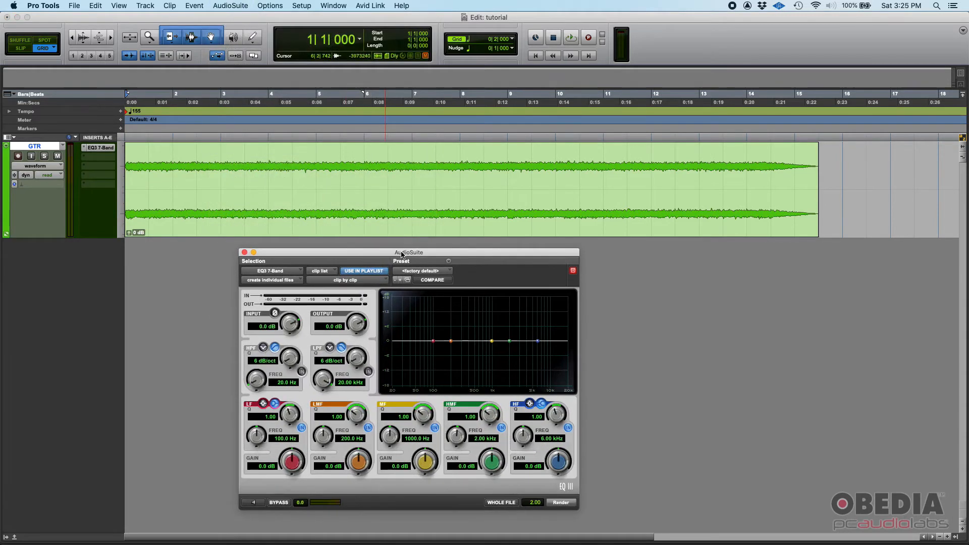
{"action": "left_click_drag", "start_coordinate": [360, 348], "coordinate": [359, 342]}
{"action": "left_click", "coordinate": [367, 371]}
{"action": "left_click", "coordinate": [343, 382]}
{"action": "type", "text": "800"}
{"action": "key", "text": "Return"}
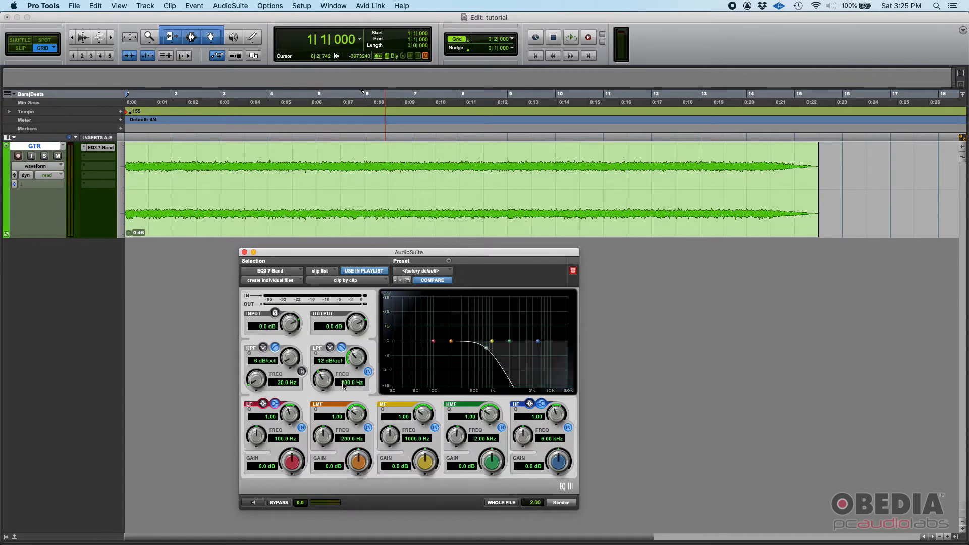
Try to preview the AudioSuite EQ processing without selecting any audio.
{"action": "left_click_drag", "start_coordinate": [346, 255], "coordinate": [362, 252]}
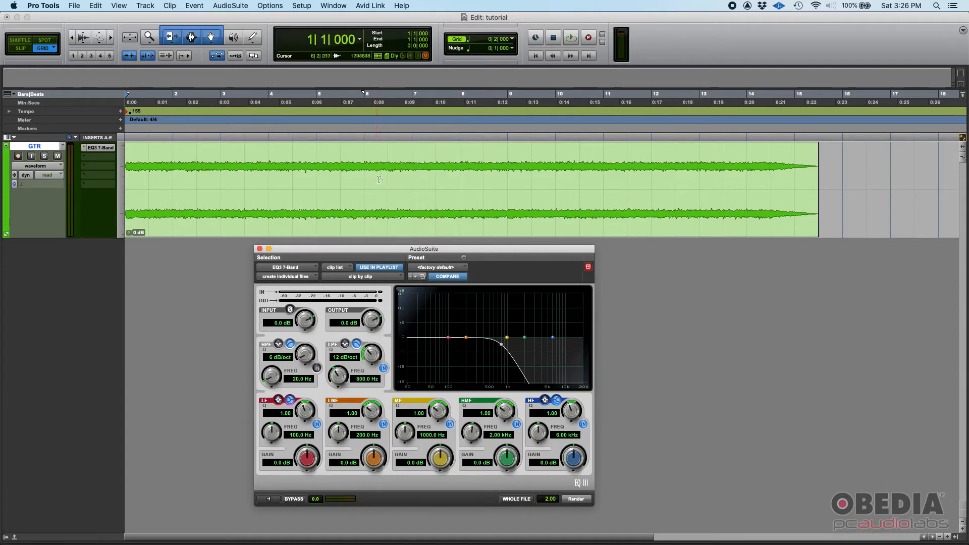
{"action": "left_click", "coordinate": [269, 499]}
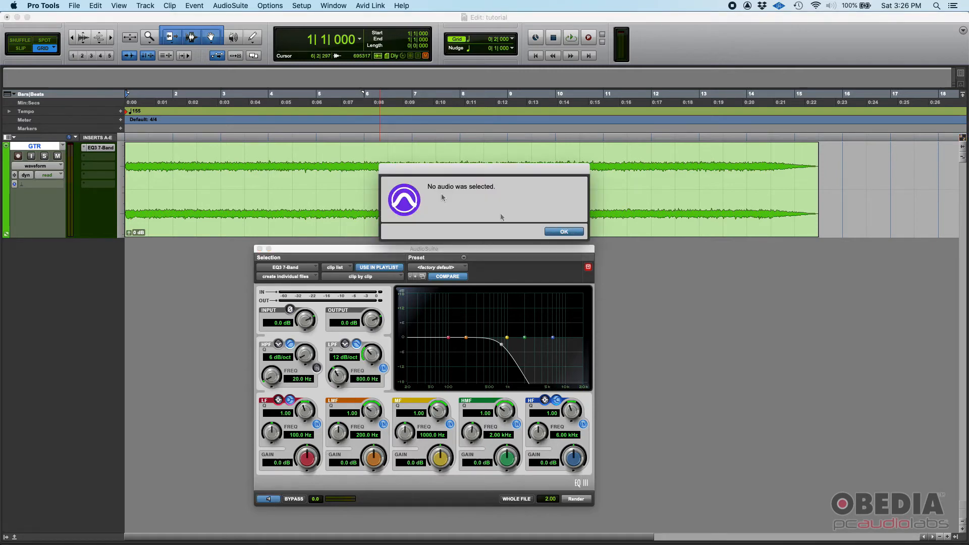
{"action": "left_click_drag", "start_coordinate": [433, 176], "coordinate": [685, 251]}
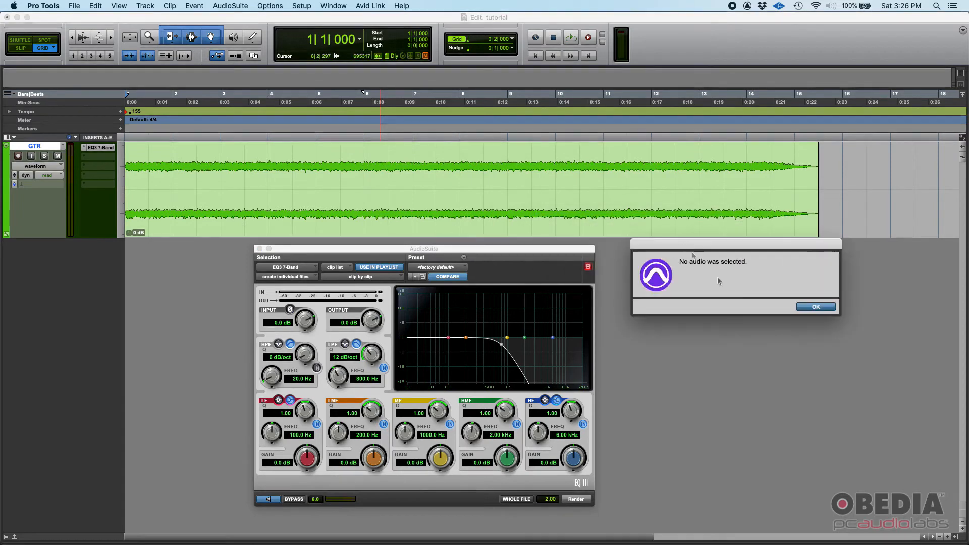
{"action": "left_click", "coordinate": [827, 310]}
Preview the AudioSuite low-pass EQ on the whole GTR clip and render it into the clip.
{"action": "left_click", "coordinate": [472, 229]}
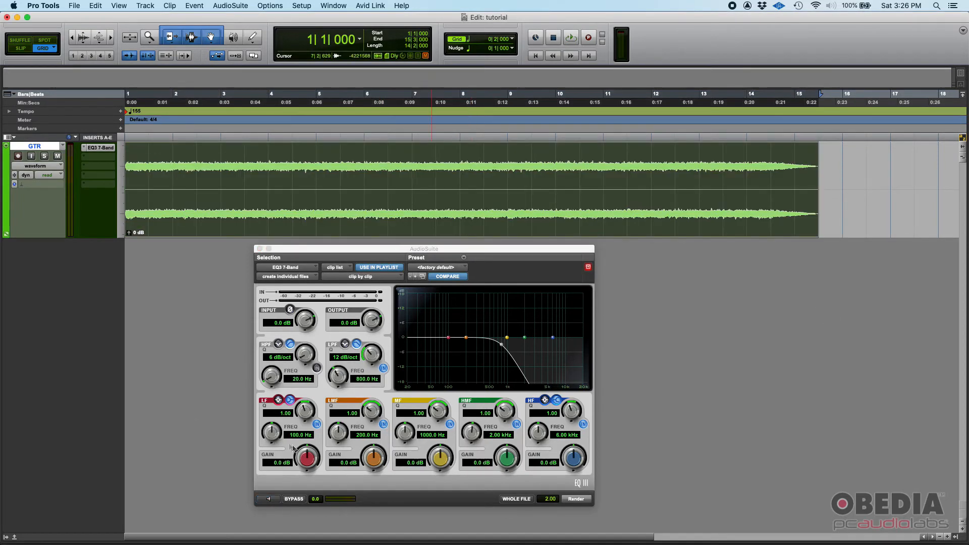
{"action": "left_click", "coordinate": [268, 499]}
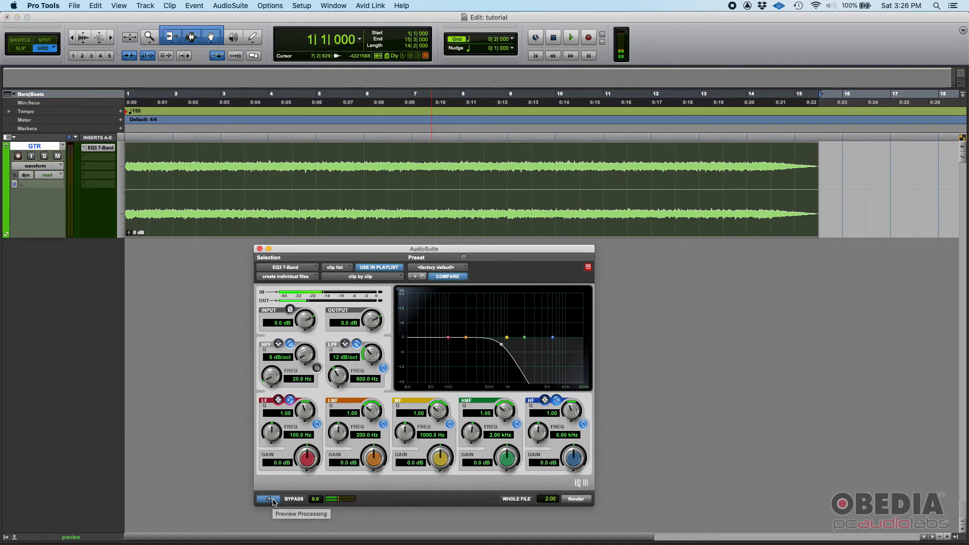
{"action": "left_click", "coordinate": [269, 499]}
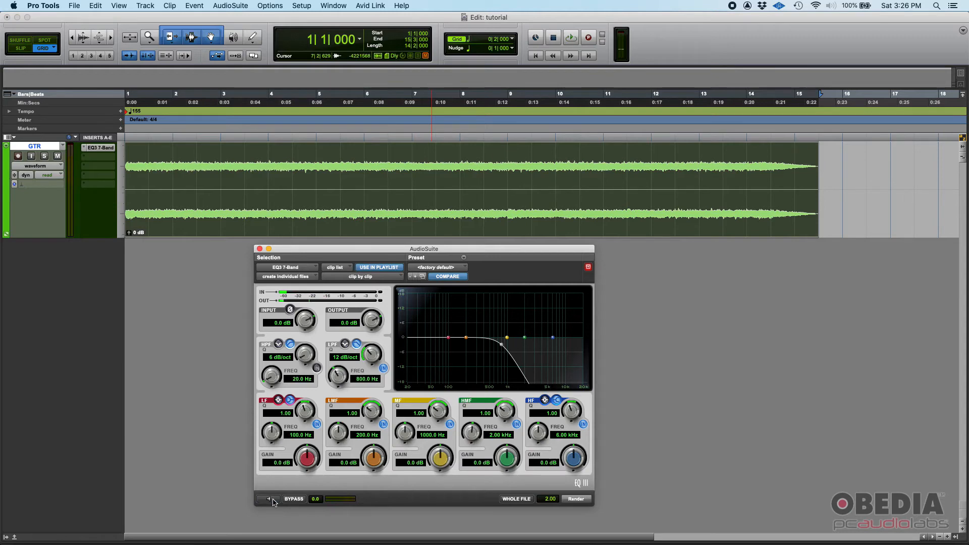
{"action": "left_click", "coordinate": [576, 500]}
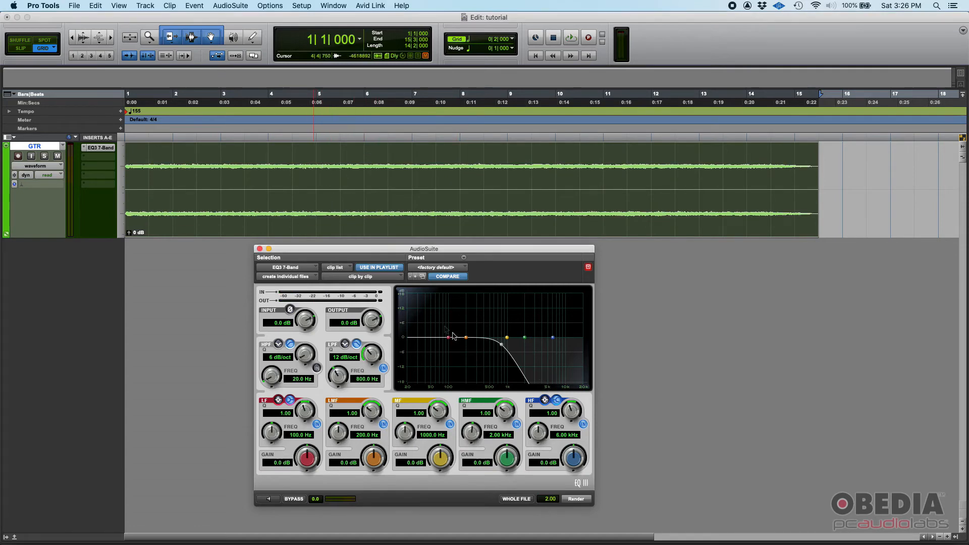
{"action": "left_click", "coordinate": [259, 249]}
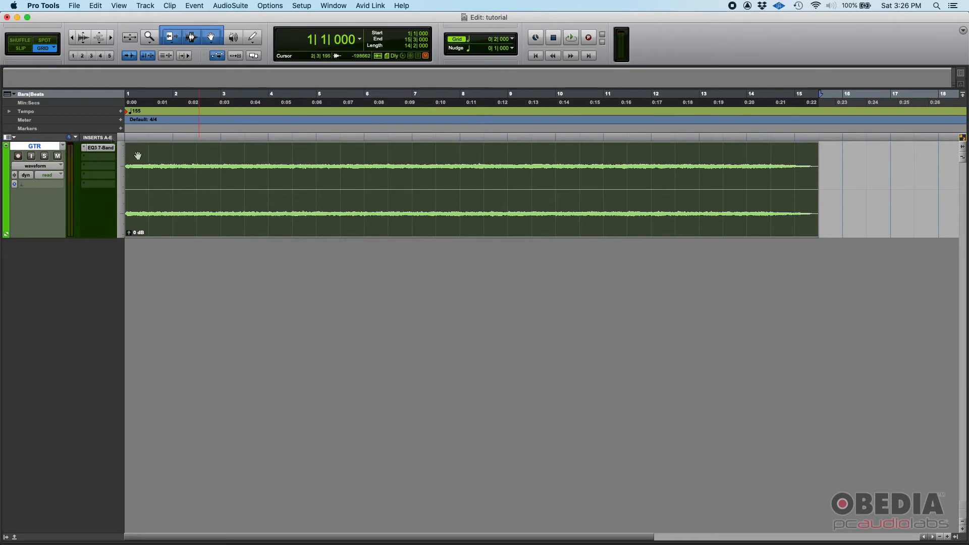
Remove the EQ3 7-Band insert from the GTR track.
{"action": "right_click", "coordinate": [85, 150]}
{"action": "left_click", "coordinate": [107, 160]}
{"action": "right_click", "coordinate": [86, 150]}
{"action": "left_click", "coordinate": [87, 149]}
{"action": "left_click", "coordinate": [85, 149]}
{"action": "left_click", "coordinate": [96, 86]}
Play the rendered GTR clip from the start without any inserts.
{"action": "key", "text": "super+a"}
{"action": "key", "text": "space"}
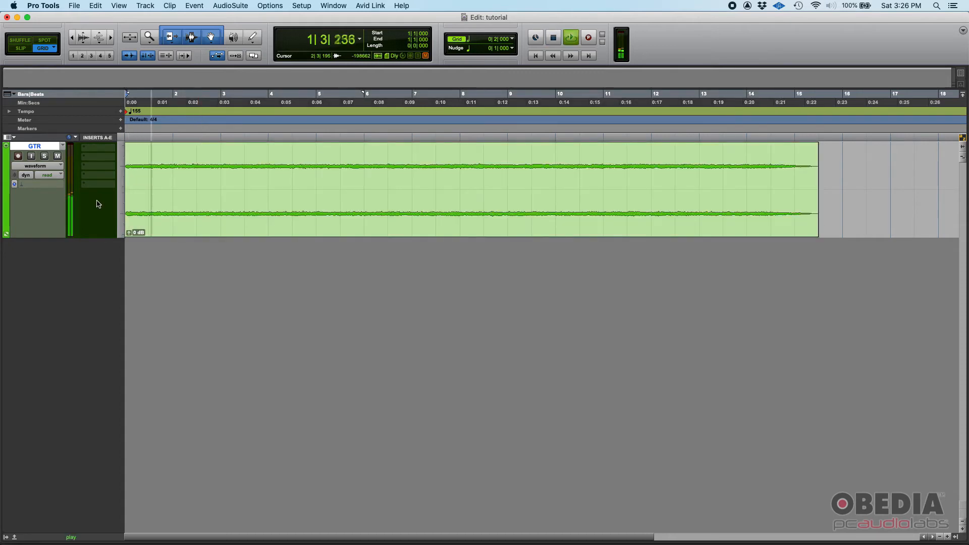
{"action": "key", "text": "space"}
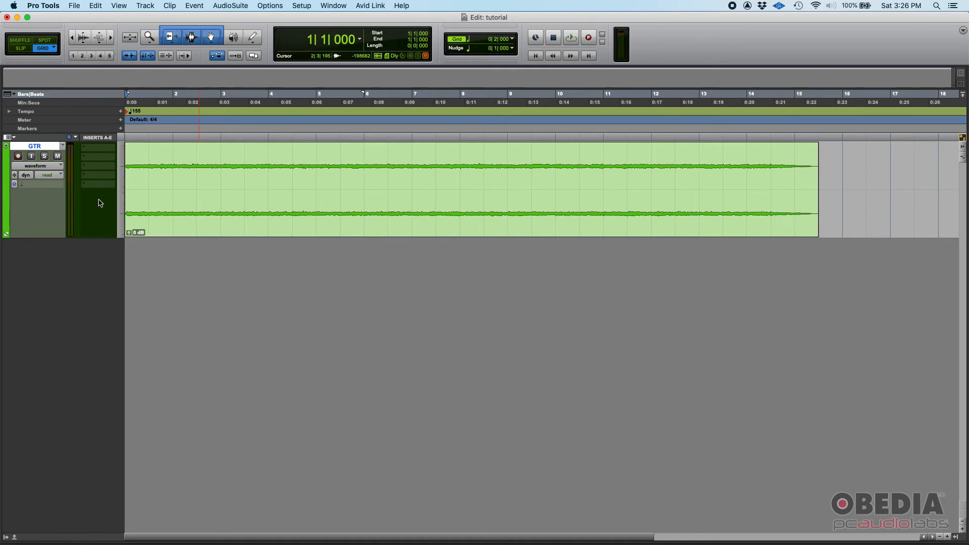
{"action": "left_click", "coordinate": [312, 230]}
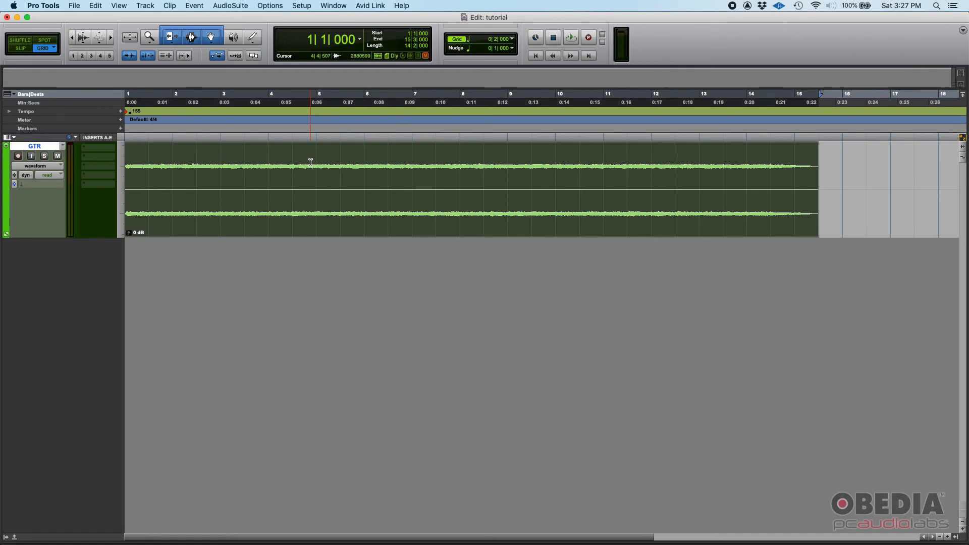
{"action": "left_click", "coordinate": [698, 156]}
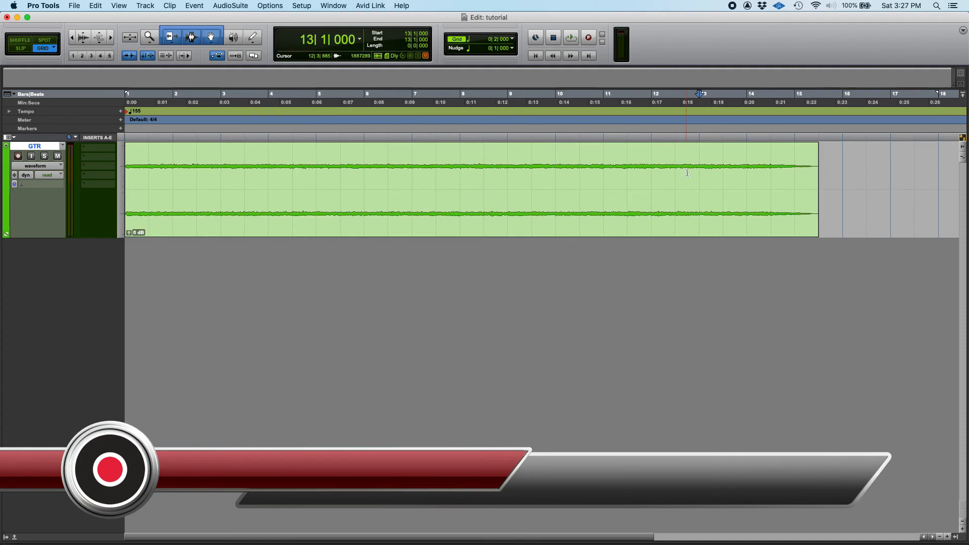